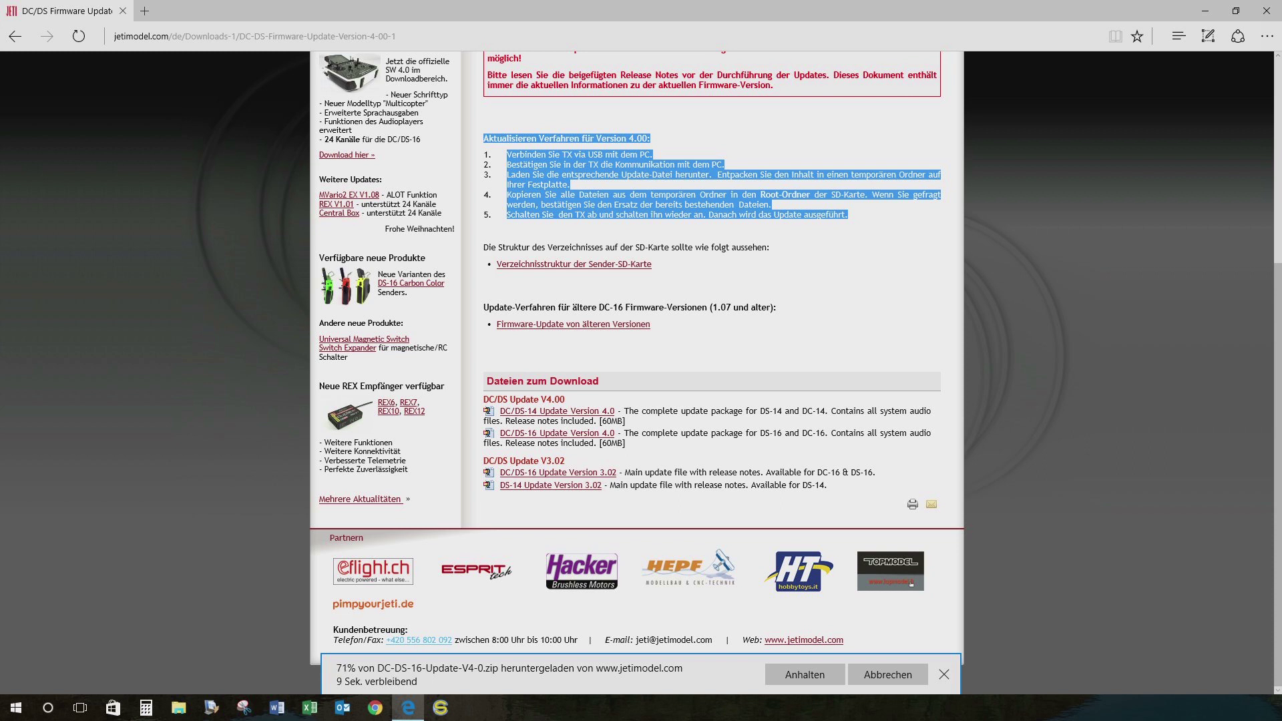
# - Clear the text selection on the web page and open the Downloads folder containing the downloaded DC-DS-16-Update-V4-0 archive
pyautogui.scroll(2, 726, 214)
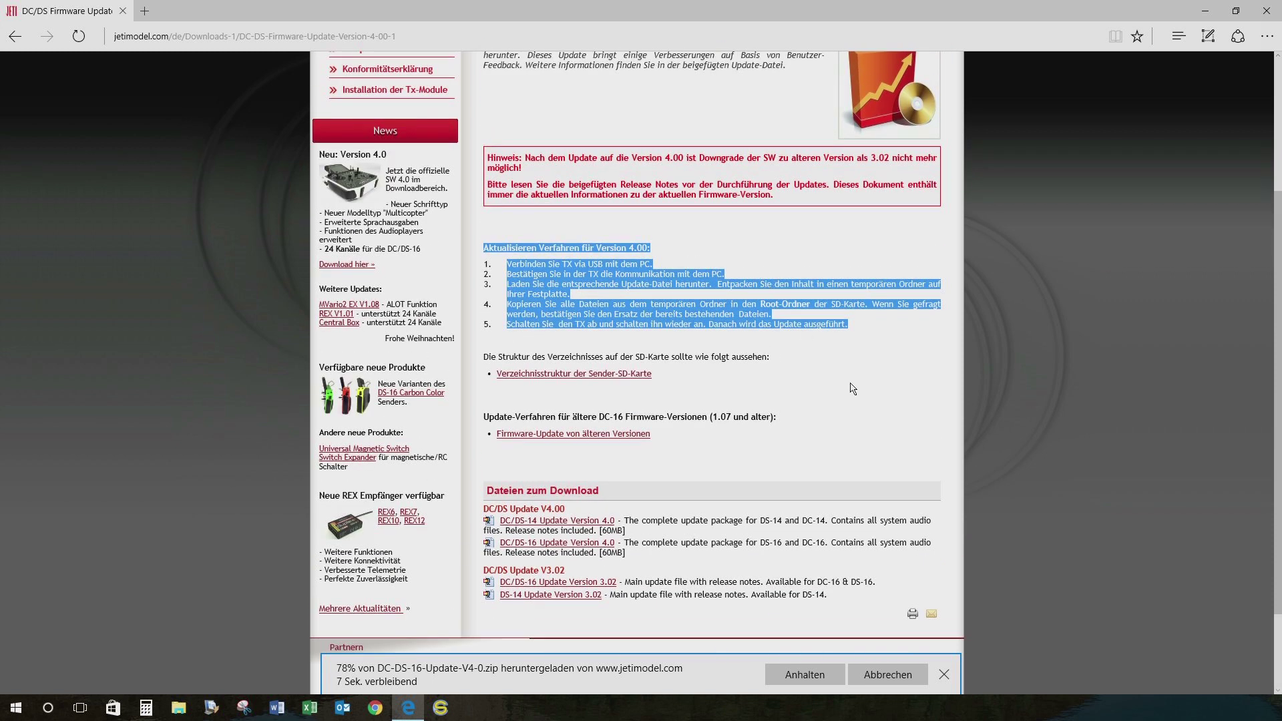
pyautogui.click(867, 332)
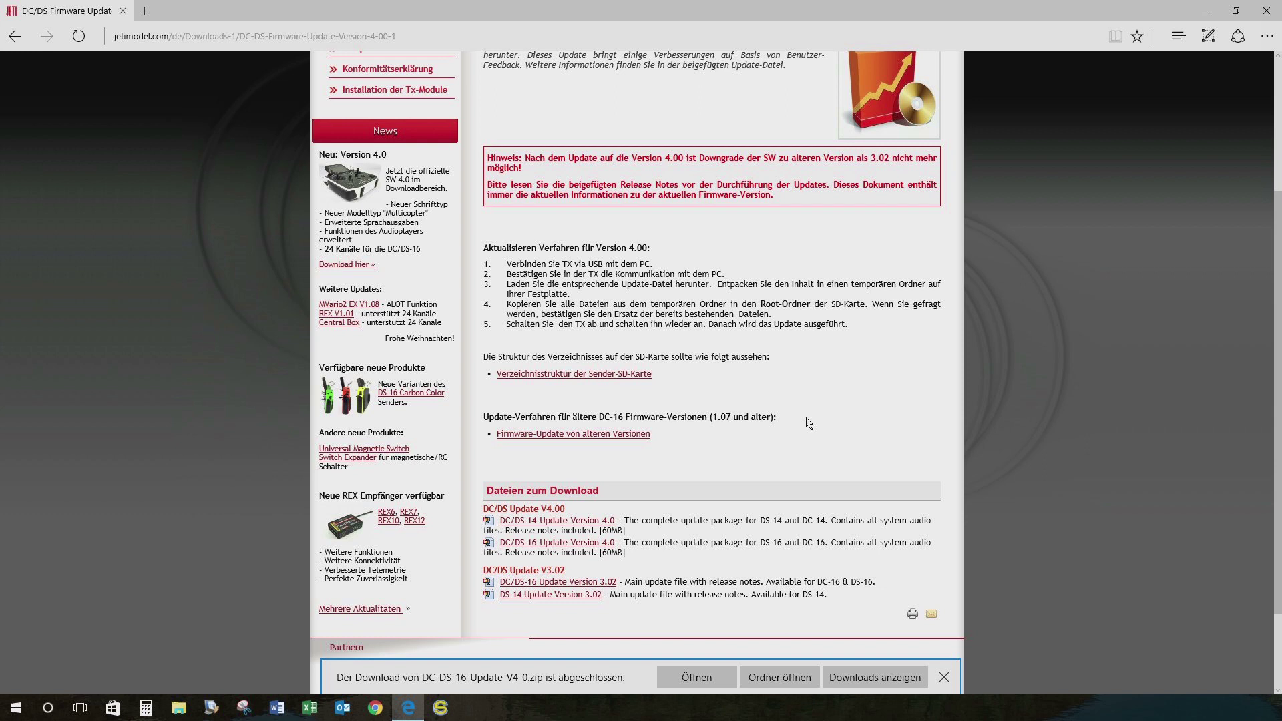
pyautogui.click(691, 686)
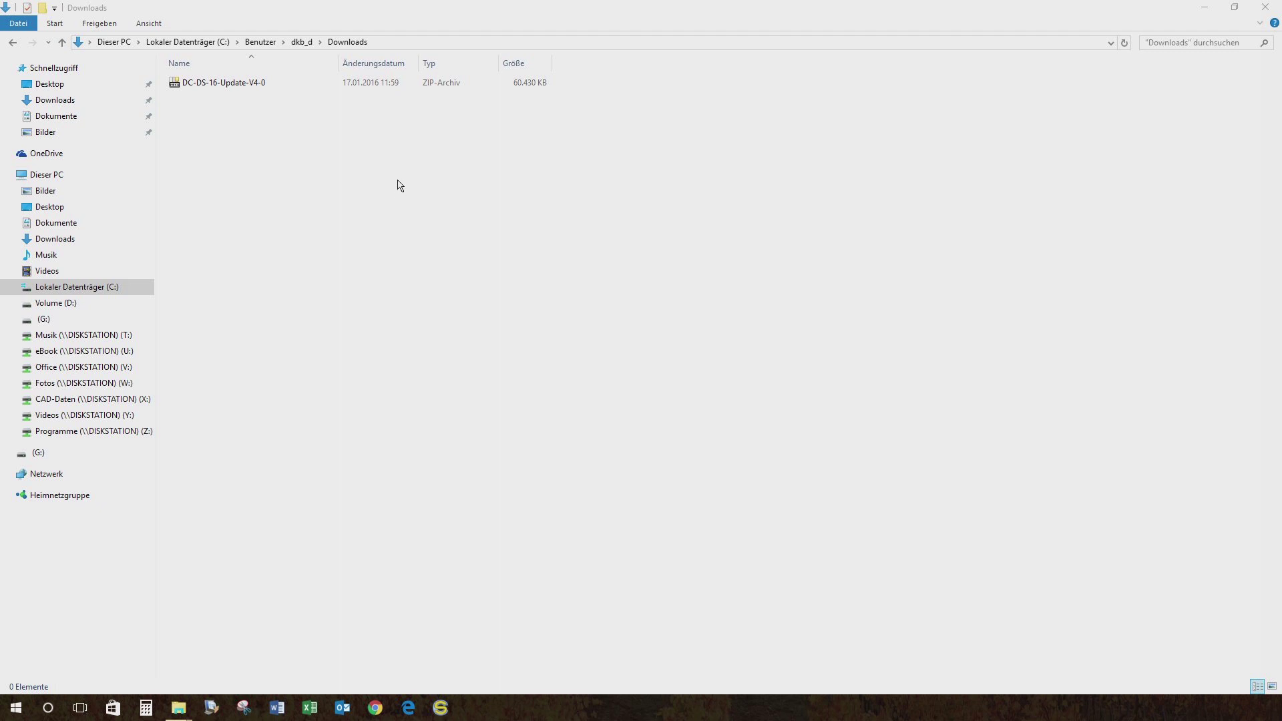
# - Extract the DC-DS-16-Update-V4-0 archive directly into the Downloads folder with 7-Zip
pyautogui.click(223, 92)
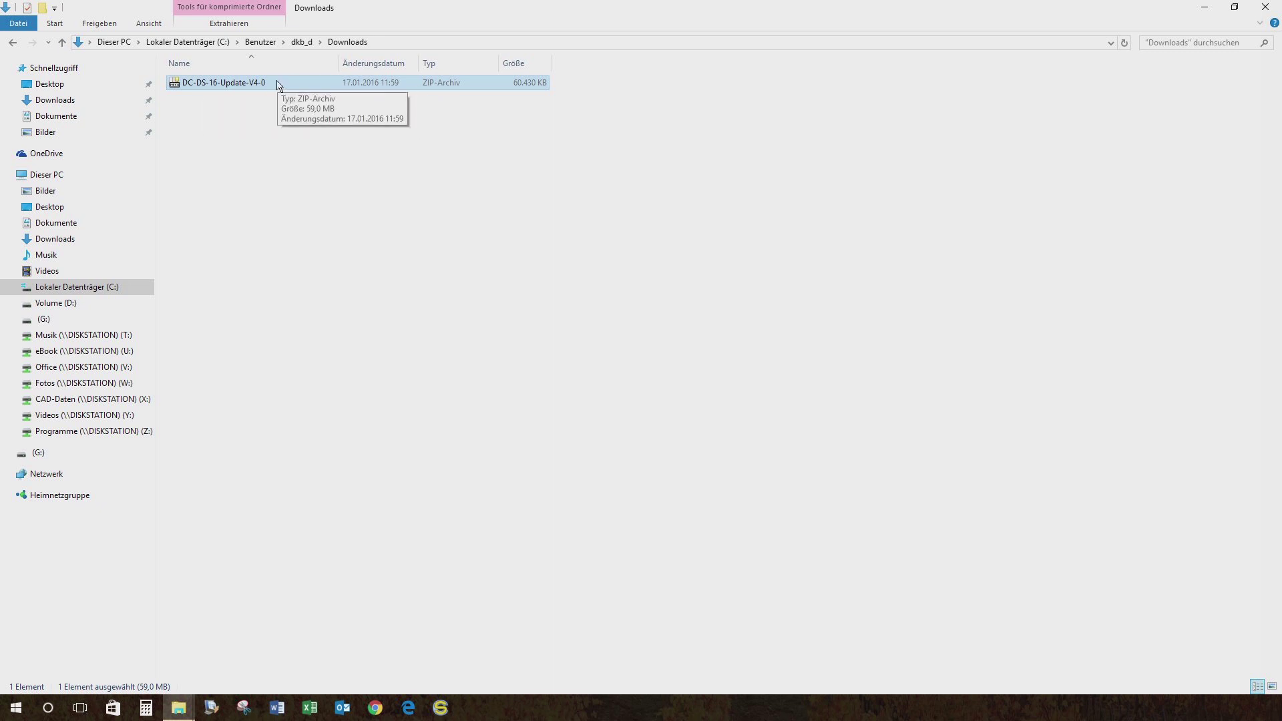
pyautogui.rightClick(234, 82)
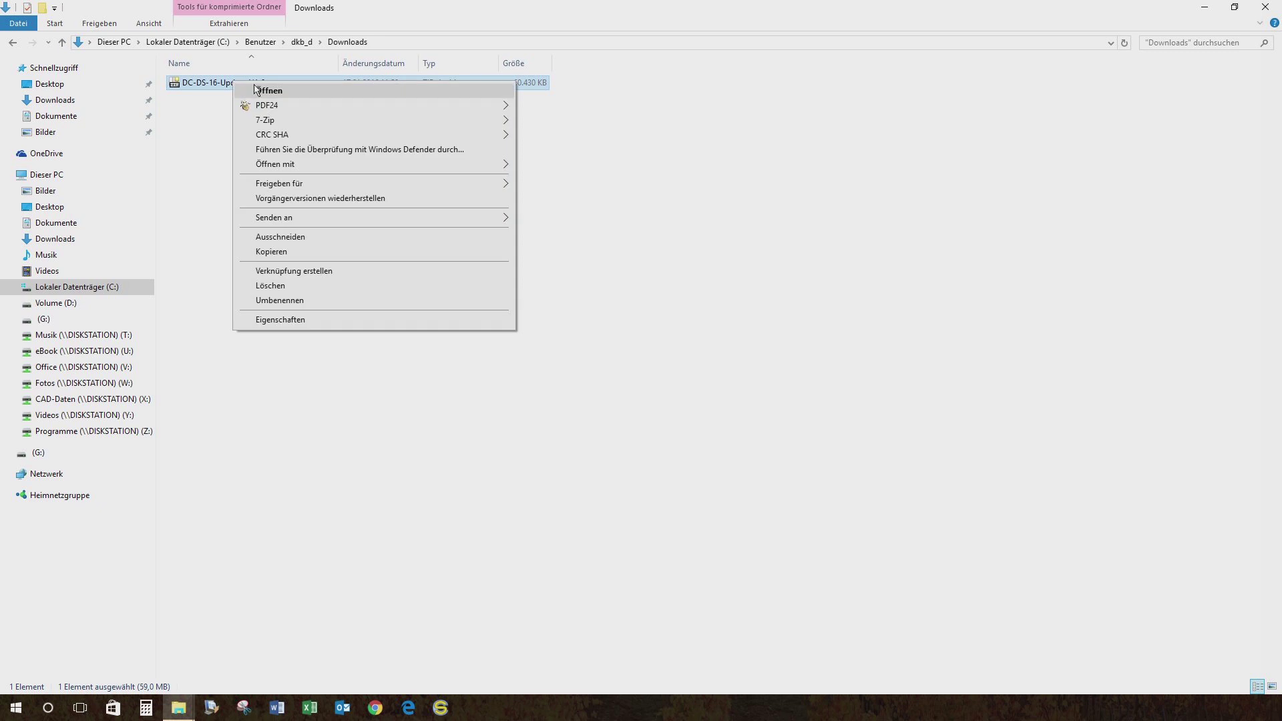
pyautogui.moveTo(298, 125)
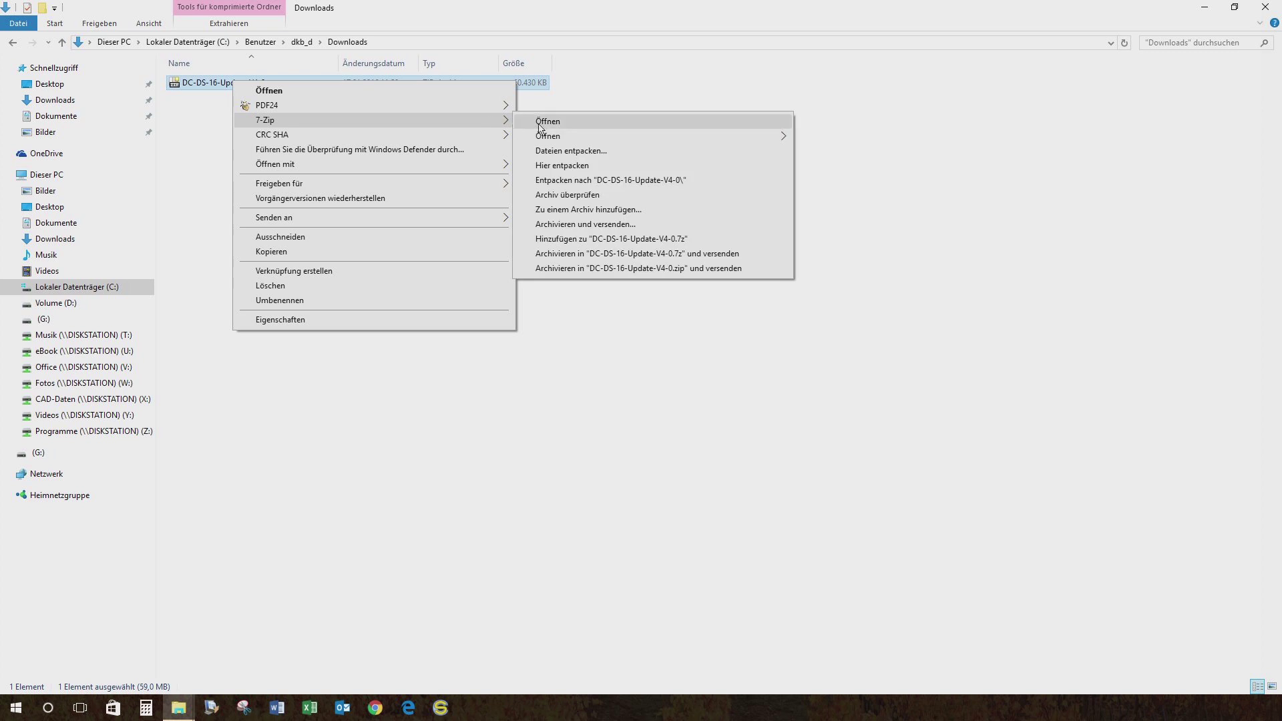
pyautogui.click(562, 165)
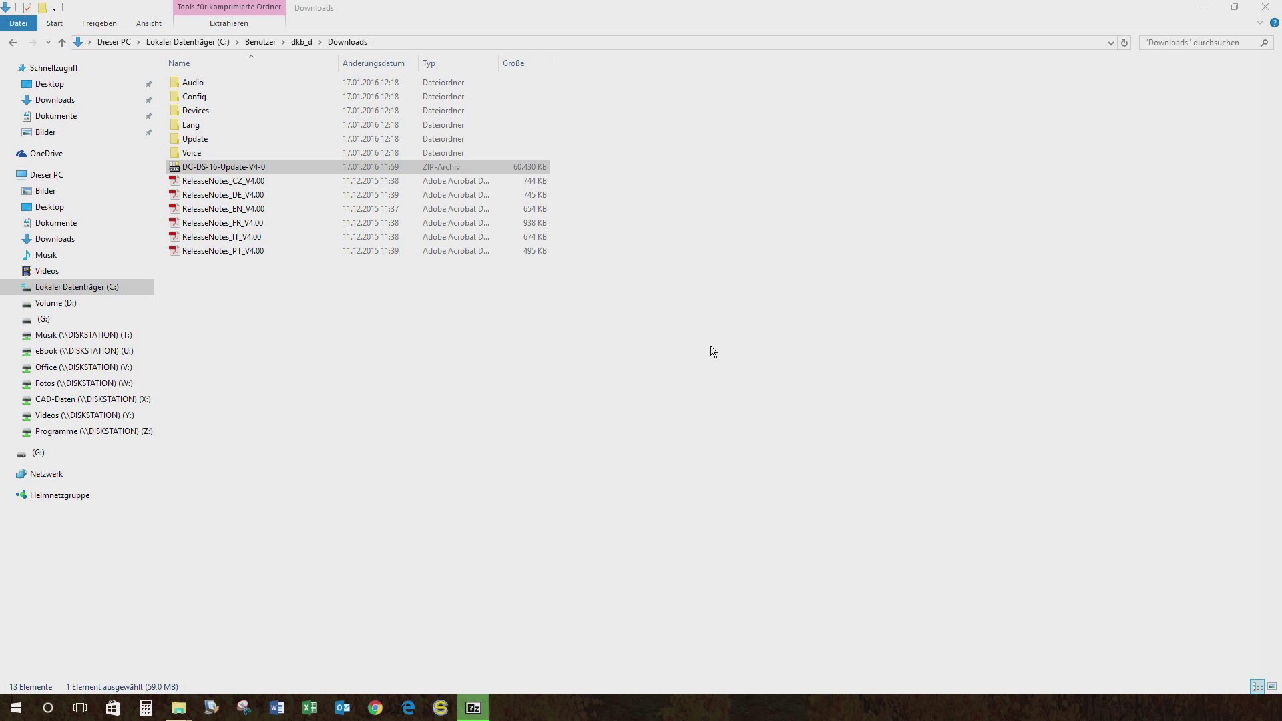
pyautogui.click(356, 342)
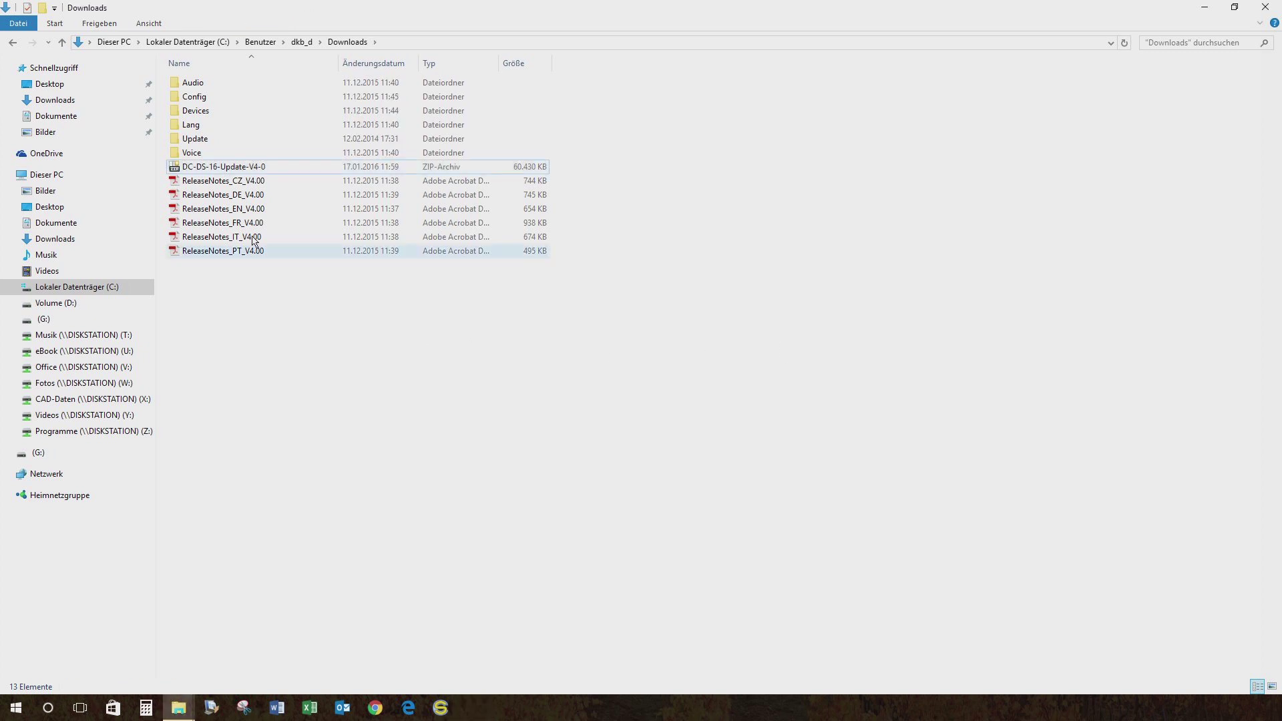
# - Delete the DC-DS-16-Update-V4-0 ZIP archive from the Downloads folder
pyautogui.rightClick(237, 171)
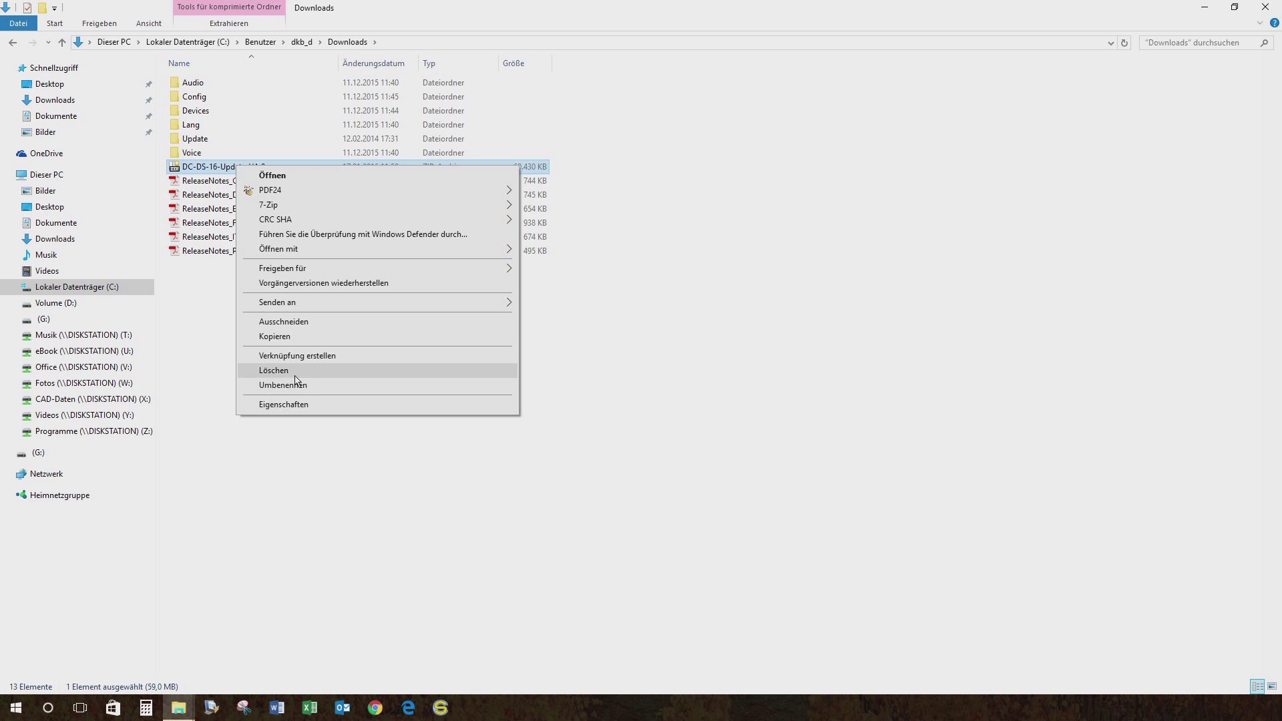
pyautogui.click(351, 371)
pyautogui.click(692, 409)
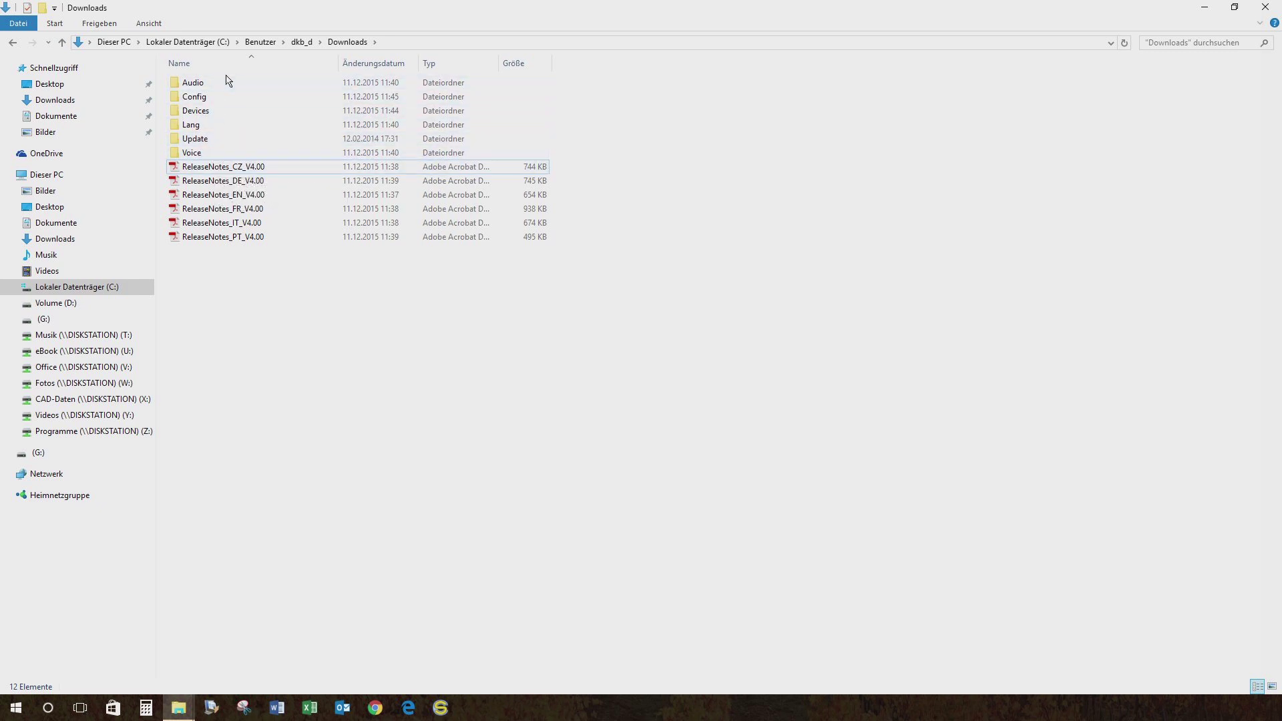
# - Open ReleaseNotes_DE_V4.00, look through the update tips, warnings and new features, and close the document
pyautogui.doubleClick(262, 186)
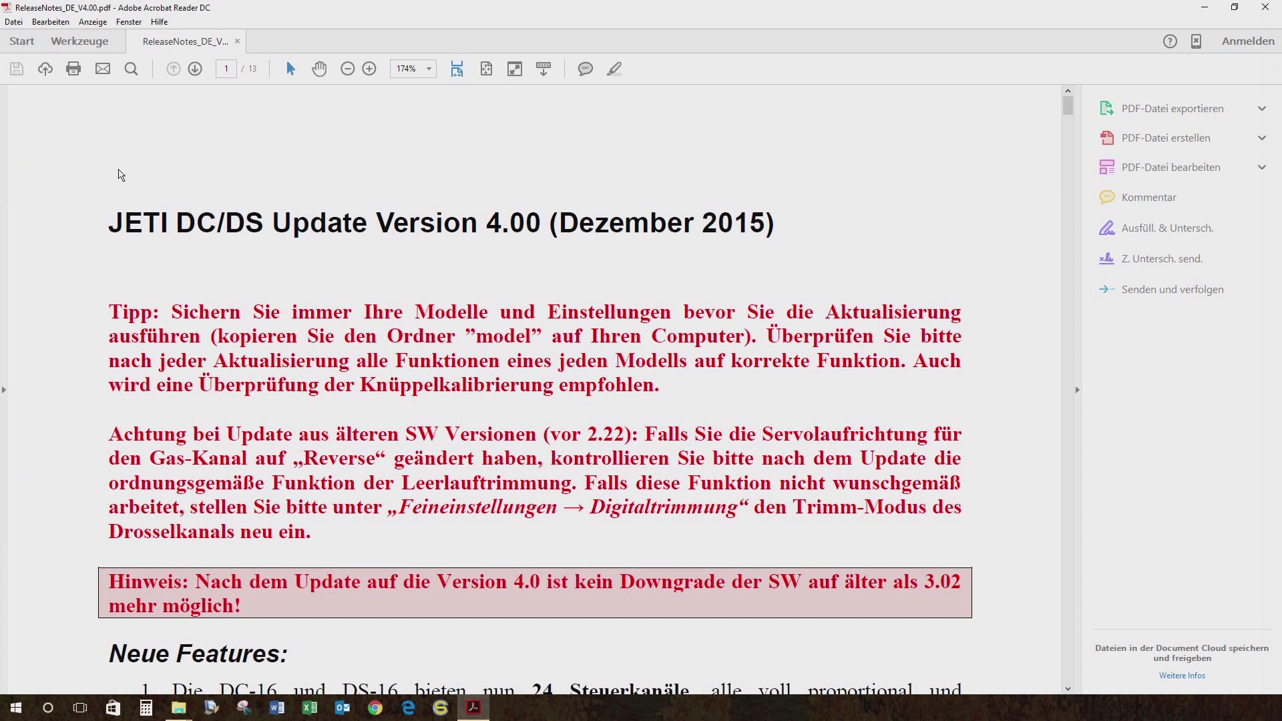
pyautogui.scroll(-1, 838, 287)
pyautogui.scroll(-20, 838, 287)
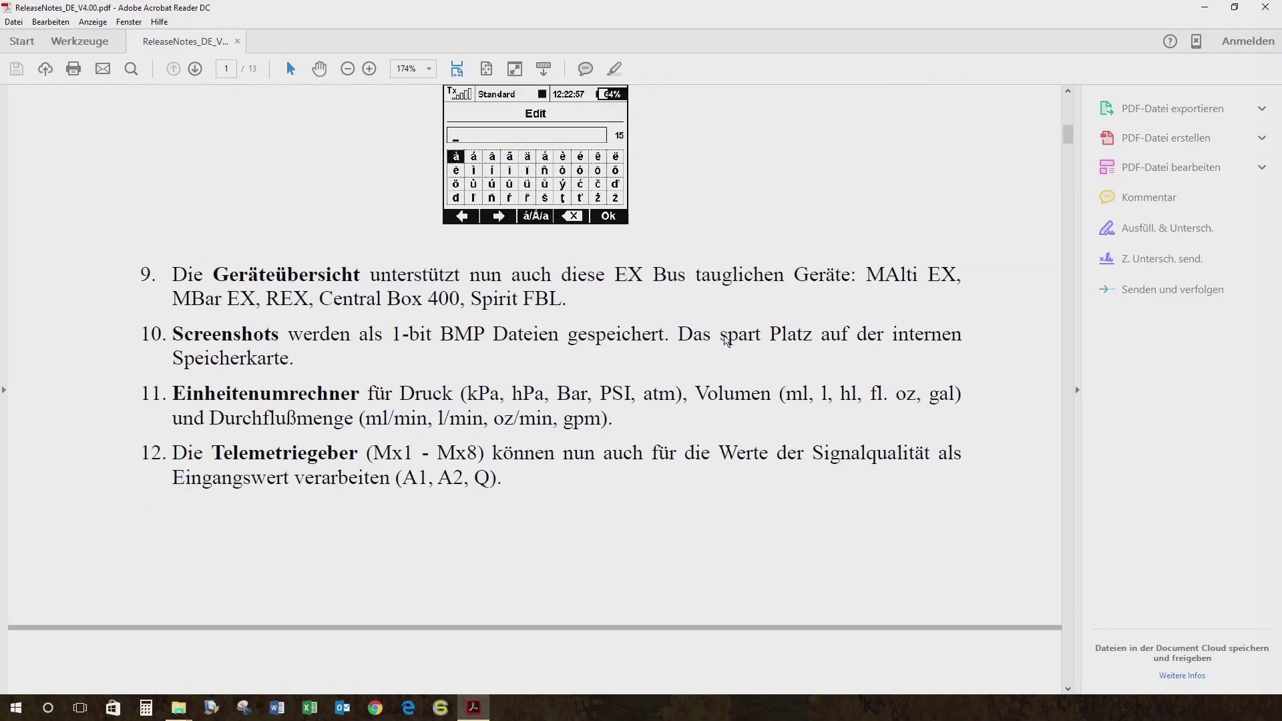
pyautogui.scroll(10, 336, 459)
pyautogui.scroll(10, 342, 450)
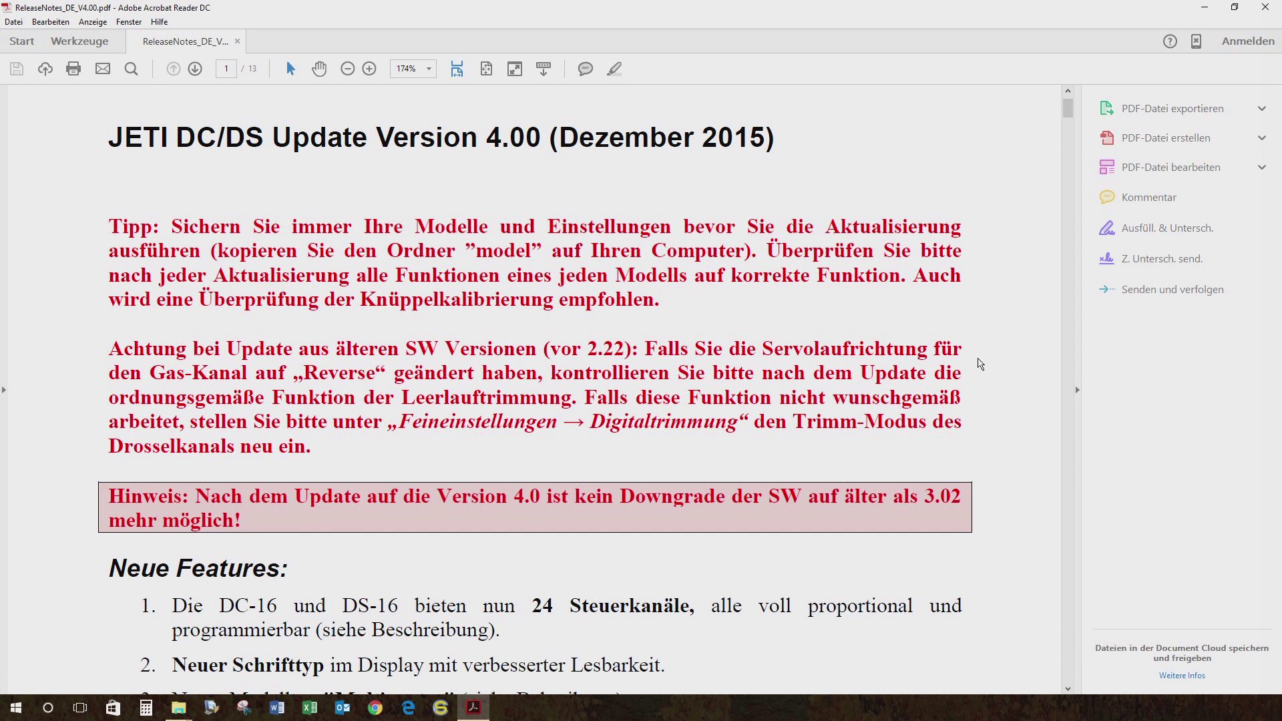
pyautogui.click(1267, 7)
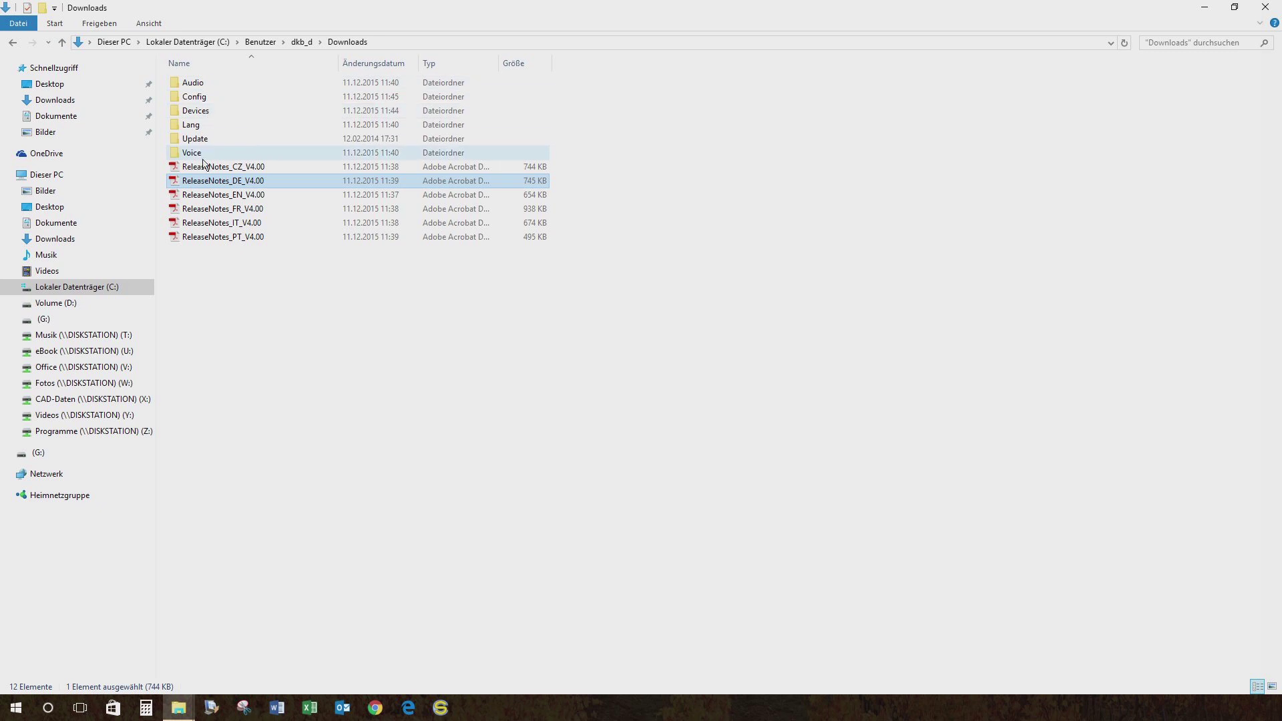
# - Copy the Audio, Config, Devices, Lang, Update and Voice folders from Downloads into the root of drive G:
pyautogui.click(206, 81)
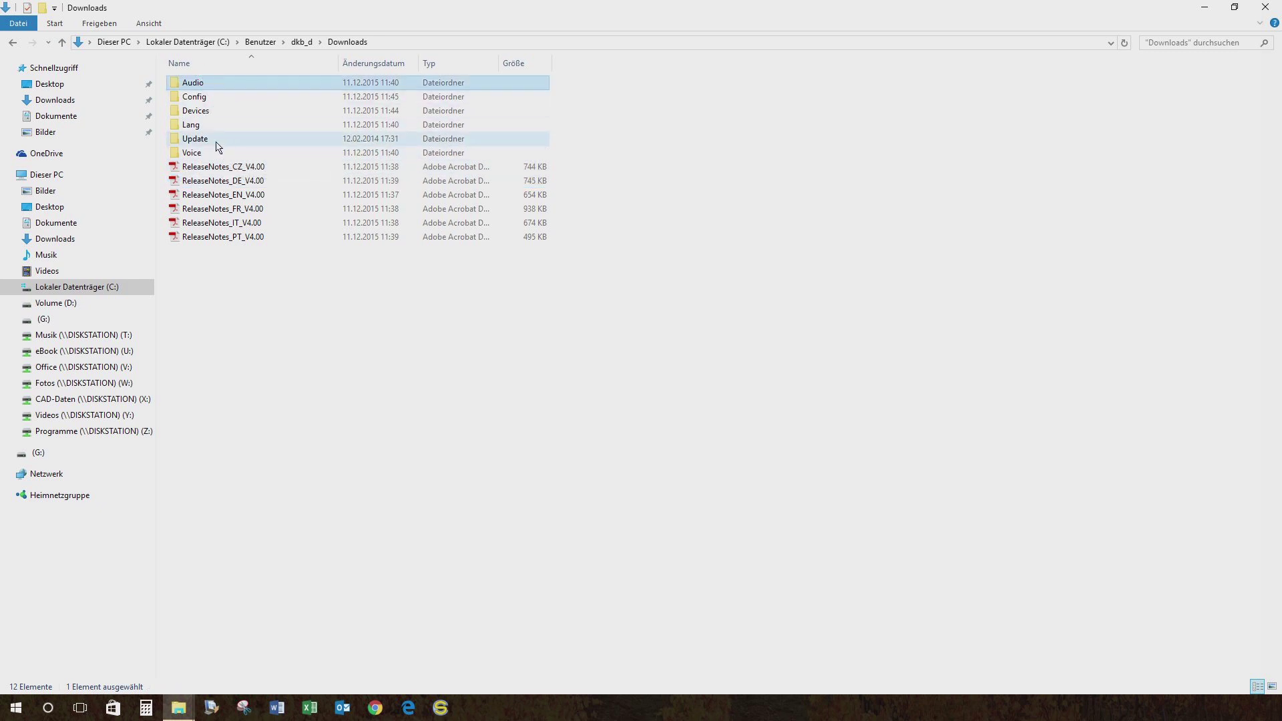
pyautogui.keyDown('shift'); pyautogui.click(196, 152); pyautogui.keyUp('shift')
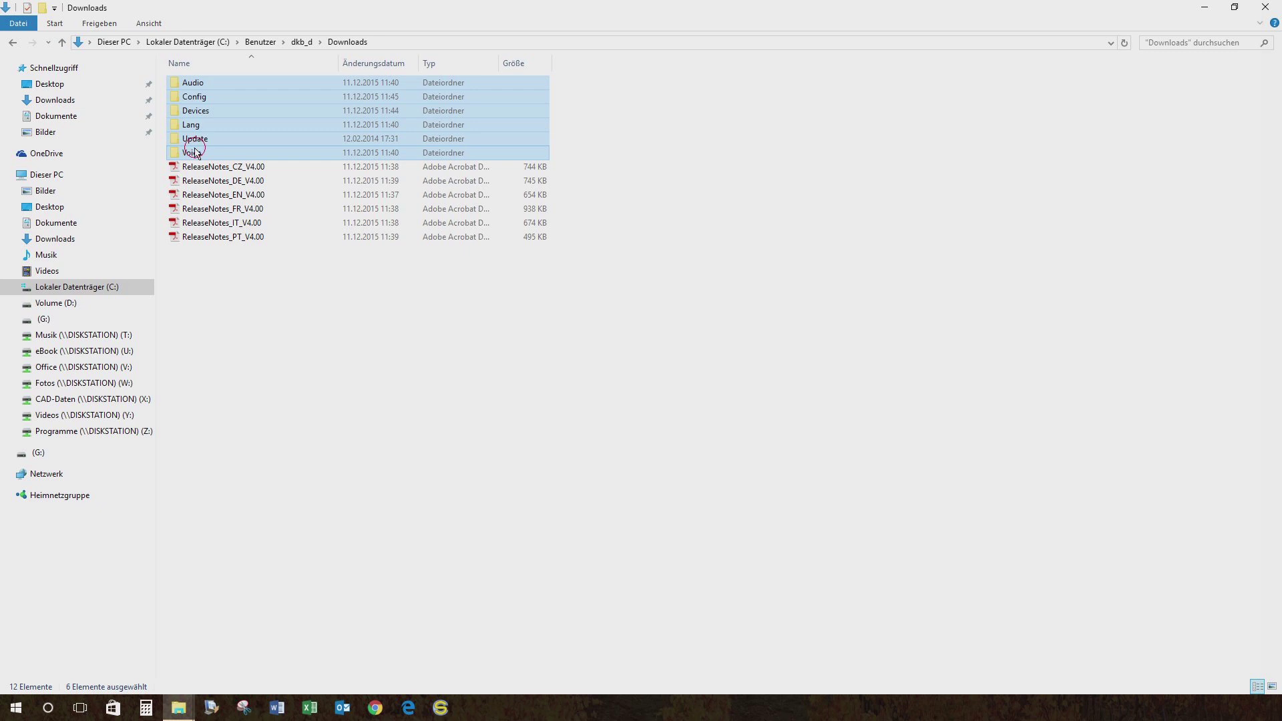
pyautogui.rightClick(241, 104)
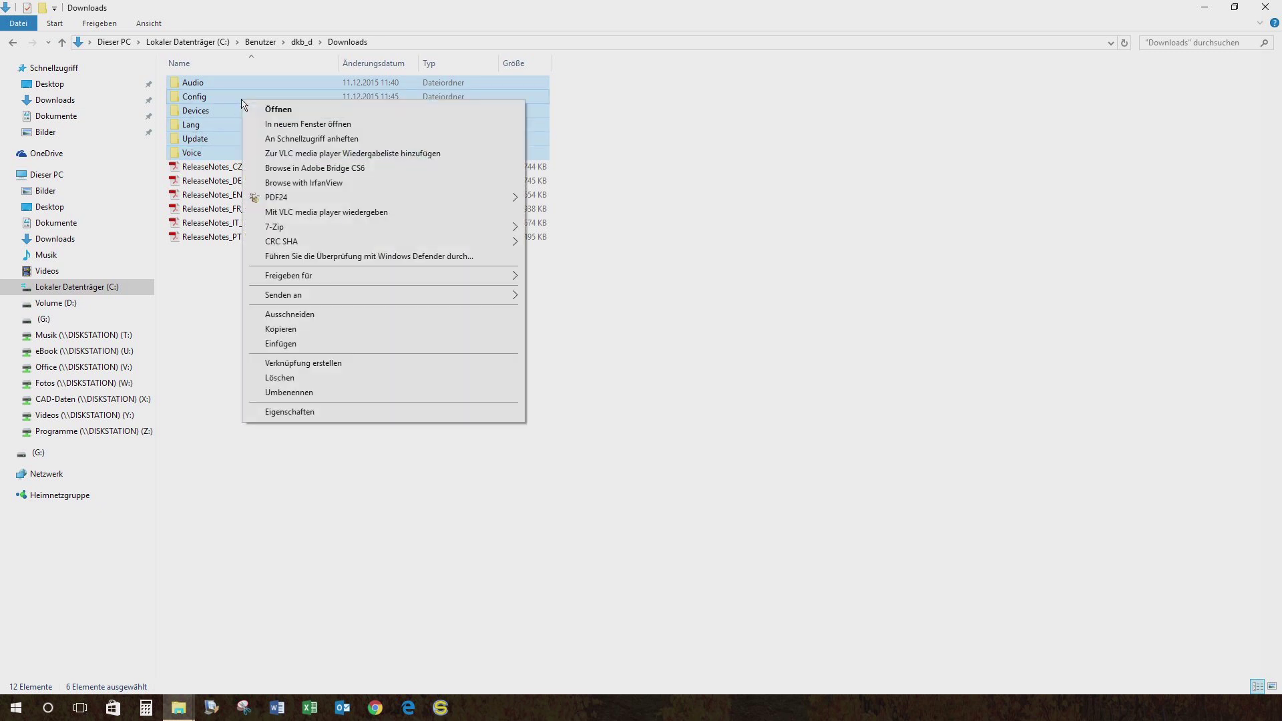
pyautogui.click(296, 334)
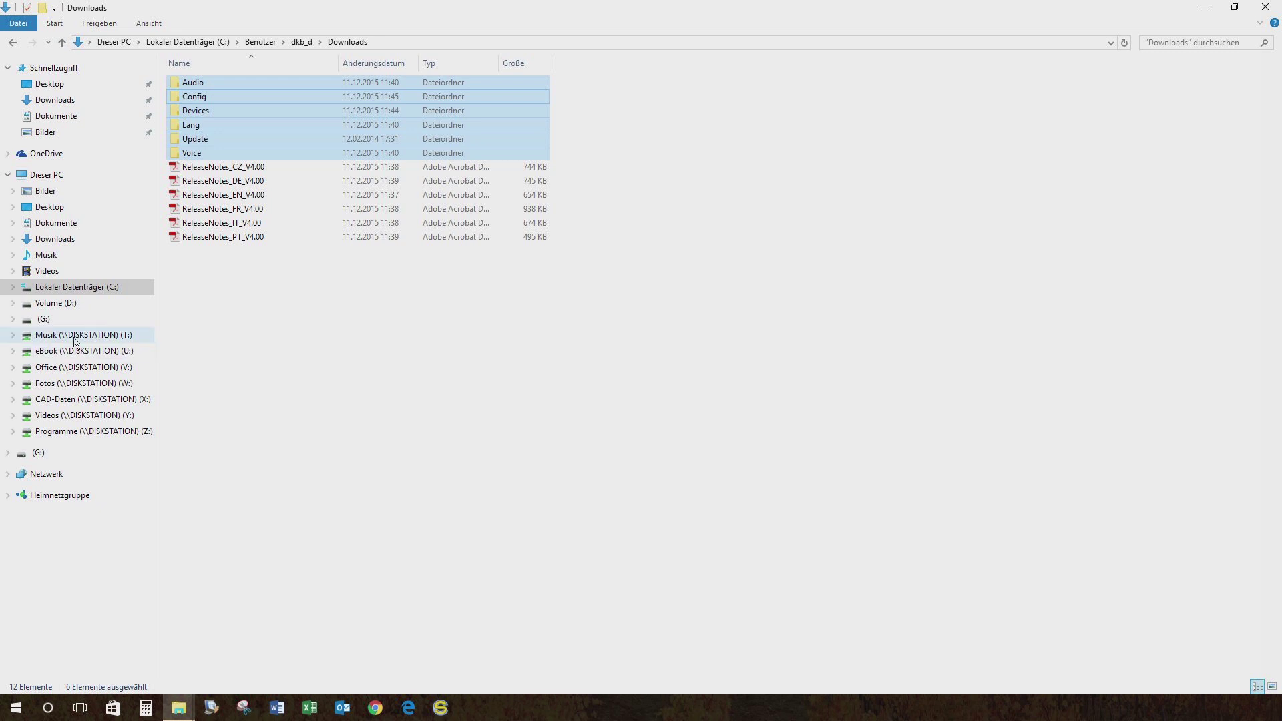
pyautogui.click(44, 320)
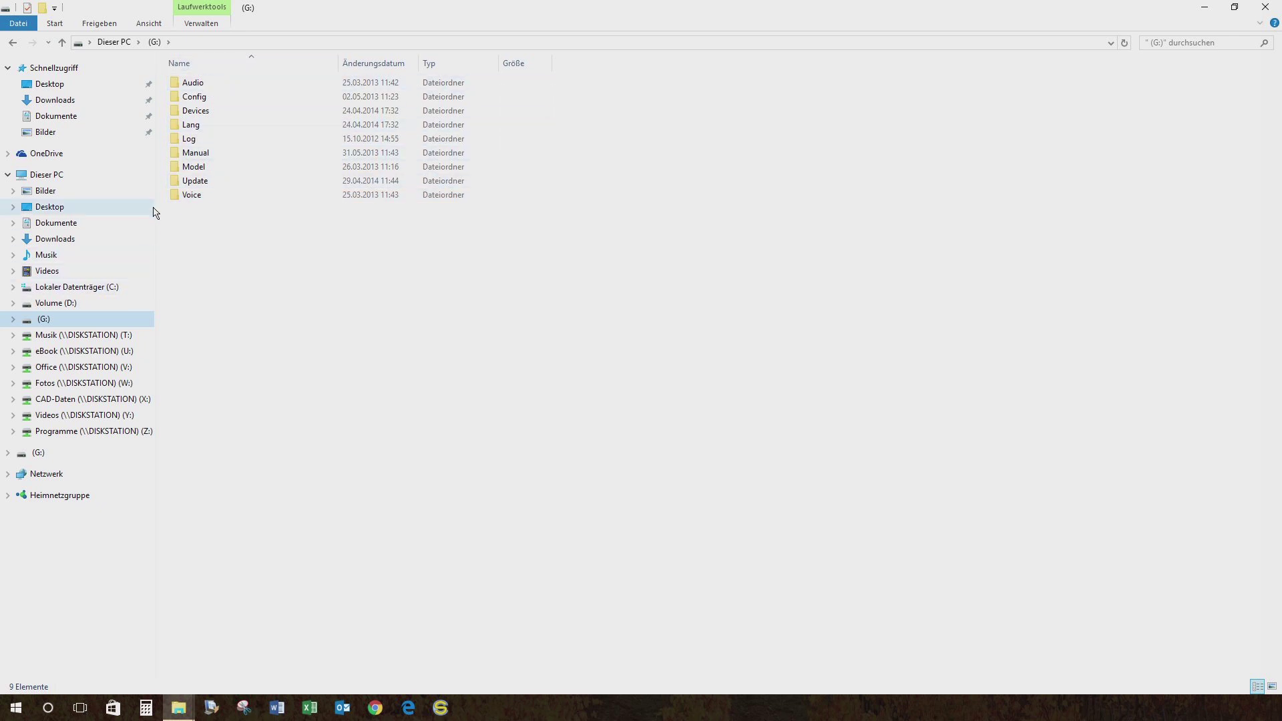
pyautogui.rightClick(267, 326)
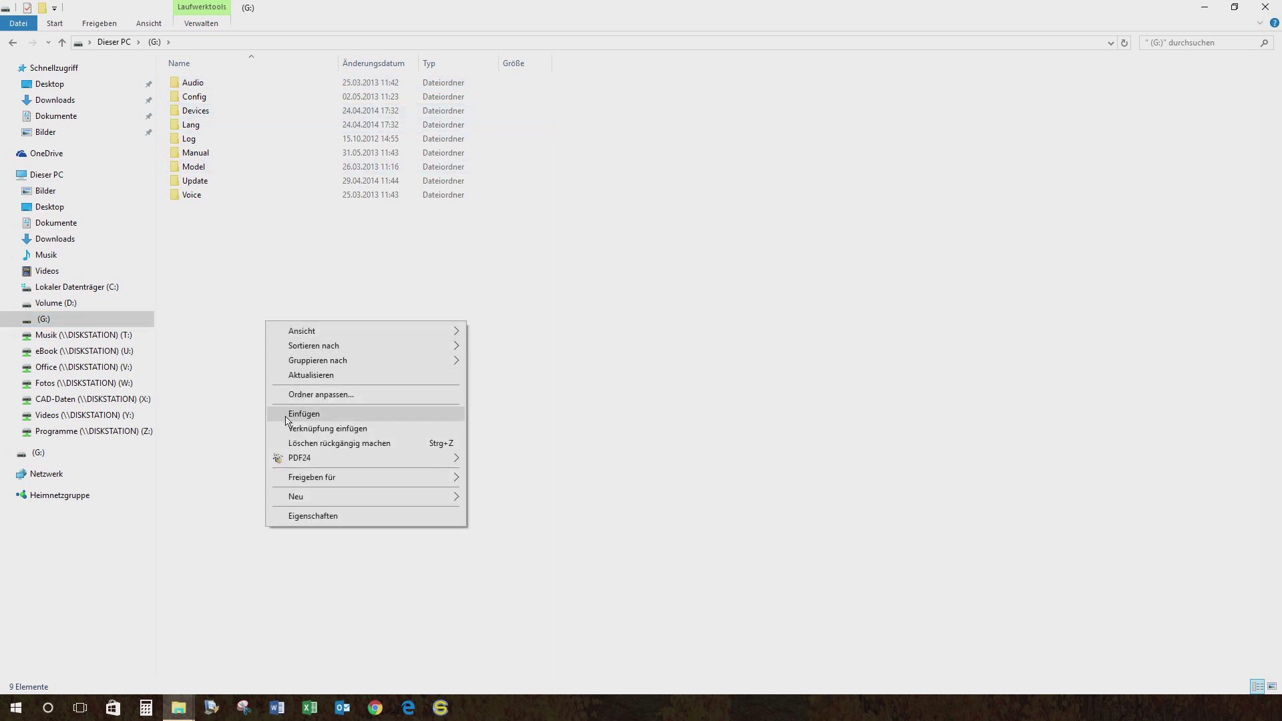
pyautogui.click(190, 410)
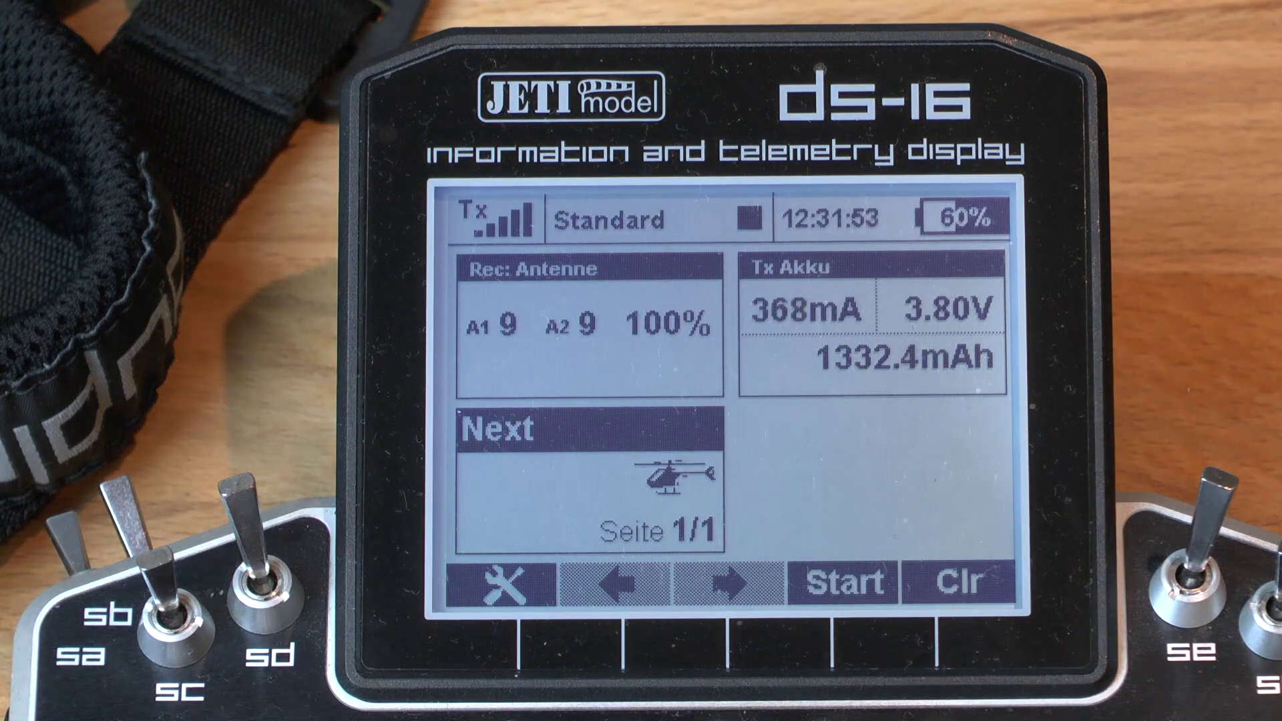
pyautogui.press('Return')
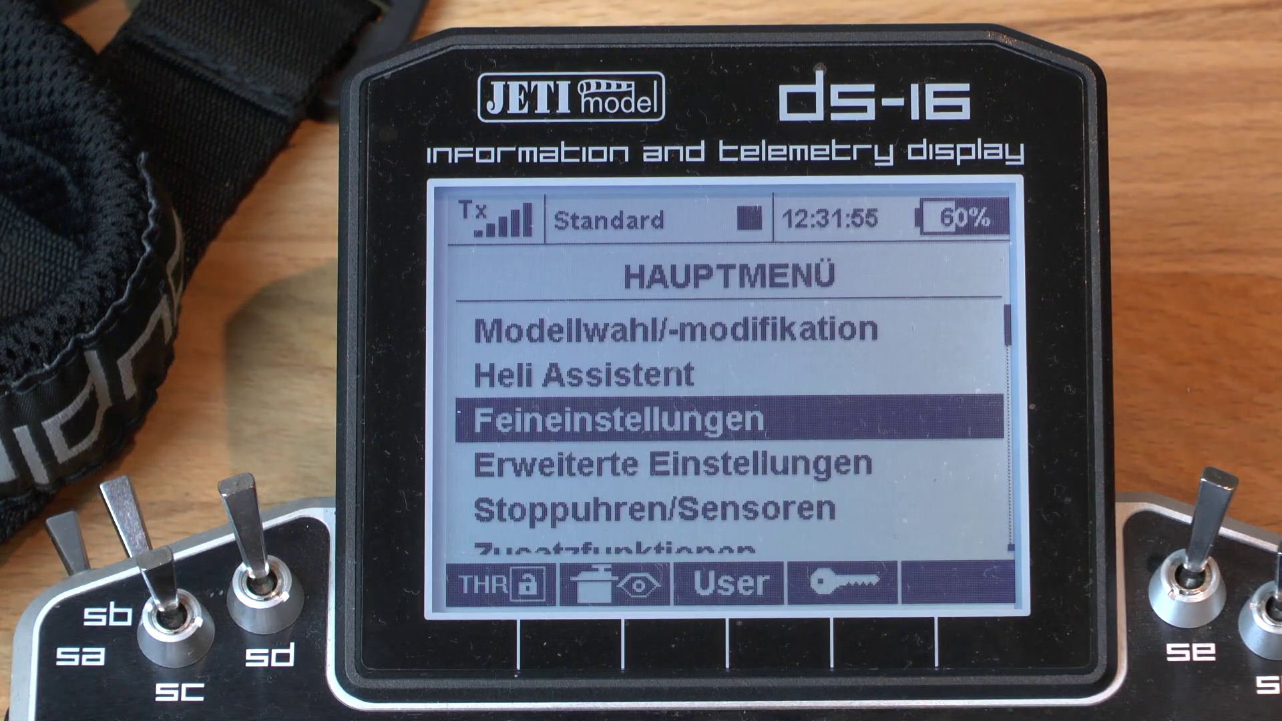
pyautogui.press('Up')
pyautogui.press('Up')
pyautogui.press('Up')
pyautogui.press('Down')
pyautogui.press('Return')
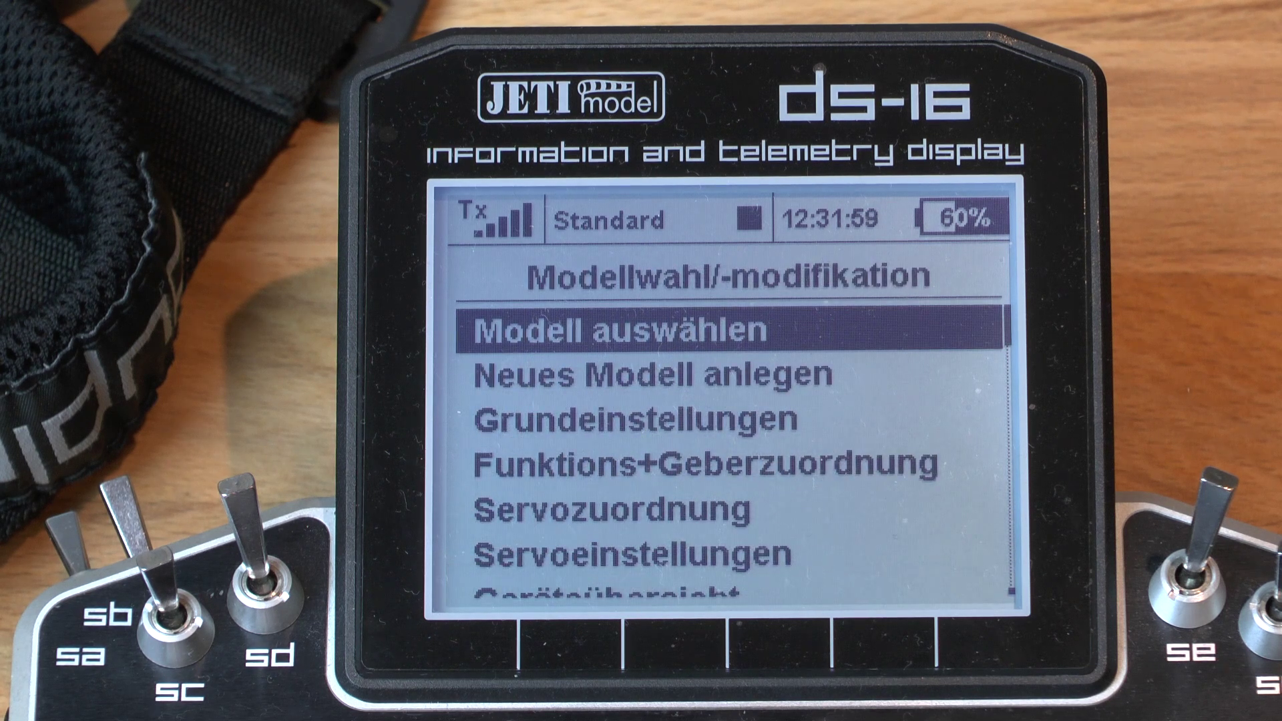
pyautogui.press('Return')
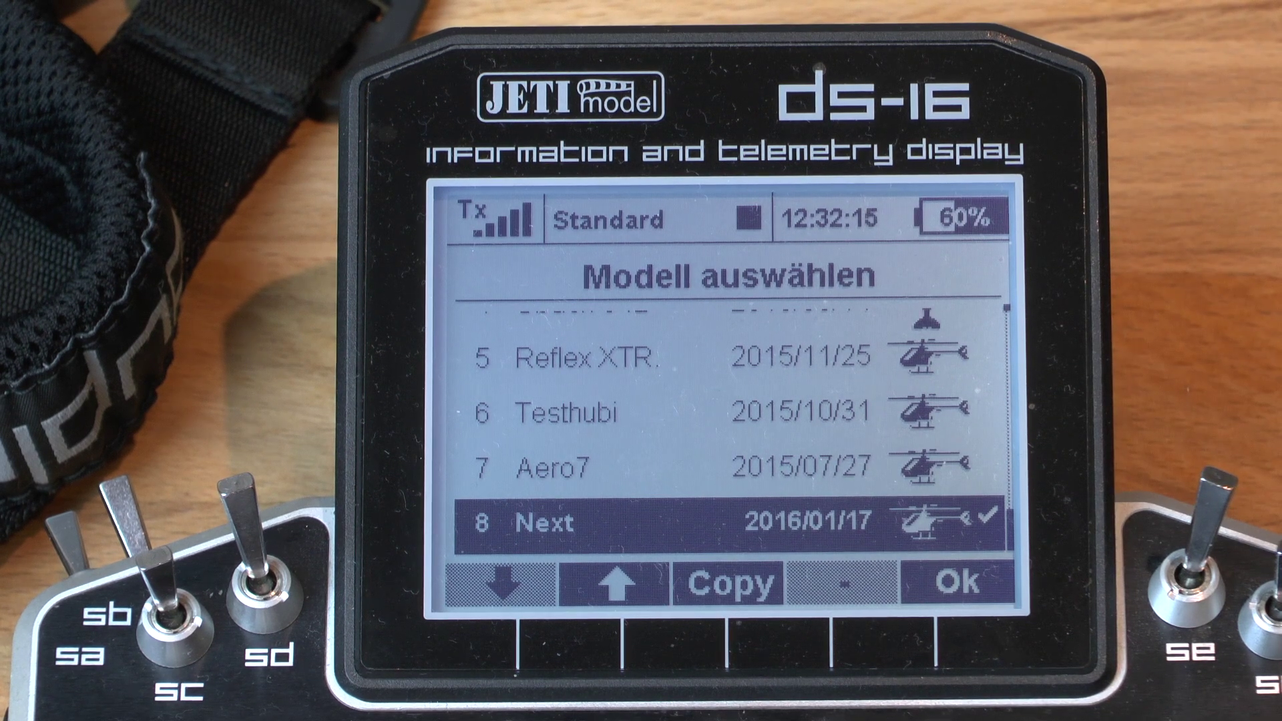
pyautogui.press('Escape')
pyautogui.press('Down')
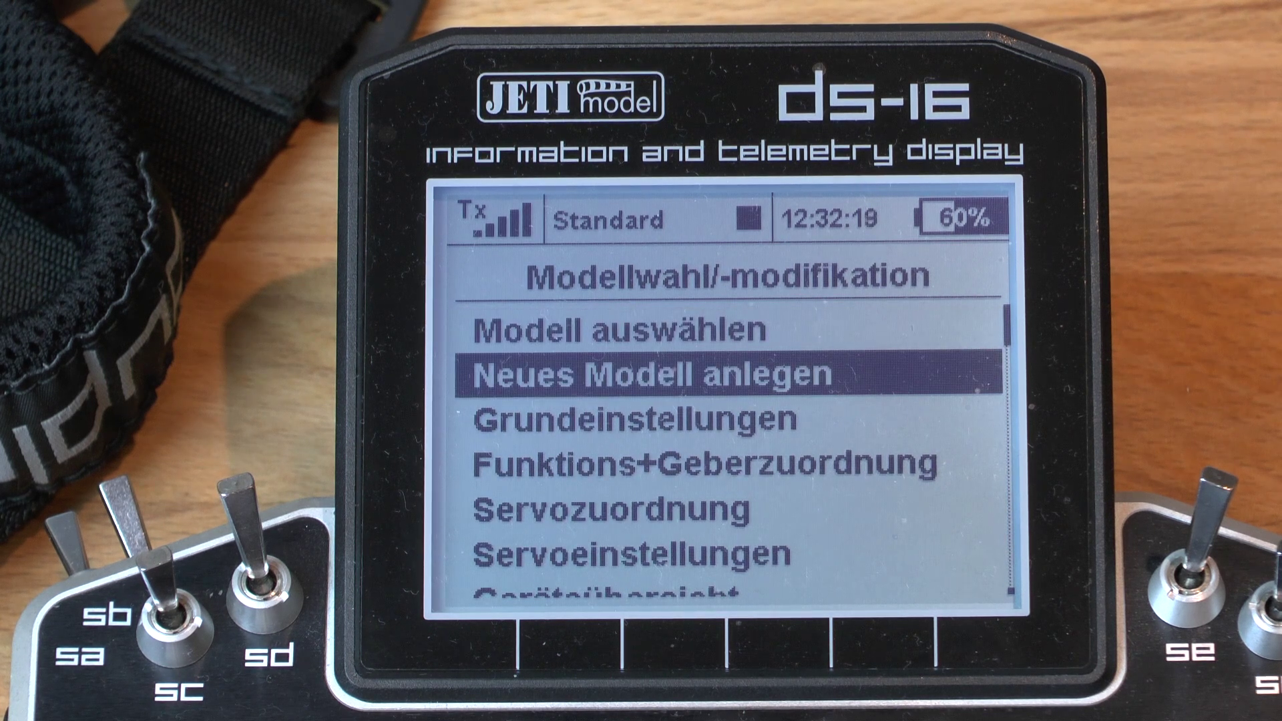
pyautogui.press('Down')
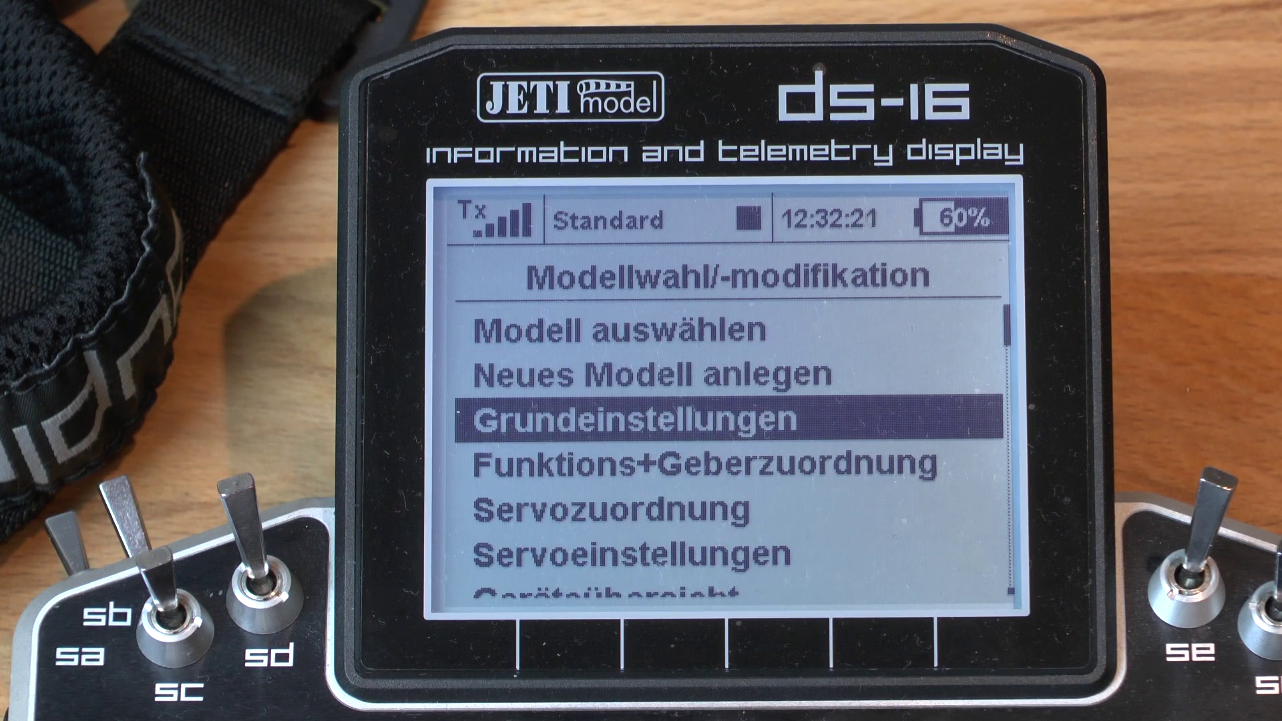
pyautogui.press('Up')
pyautogui.press('Down')
pyautogui.press('Down')
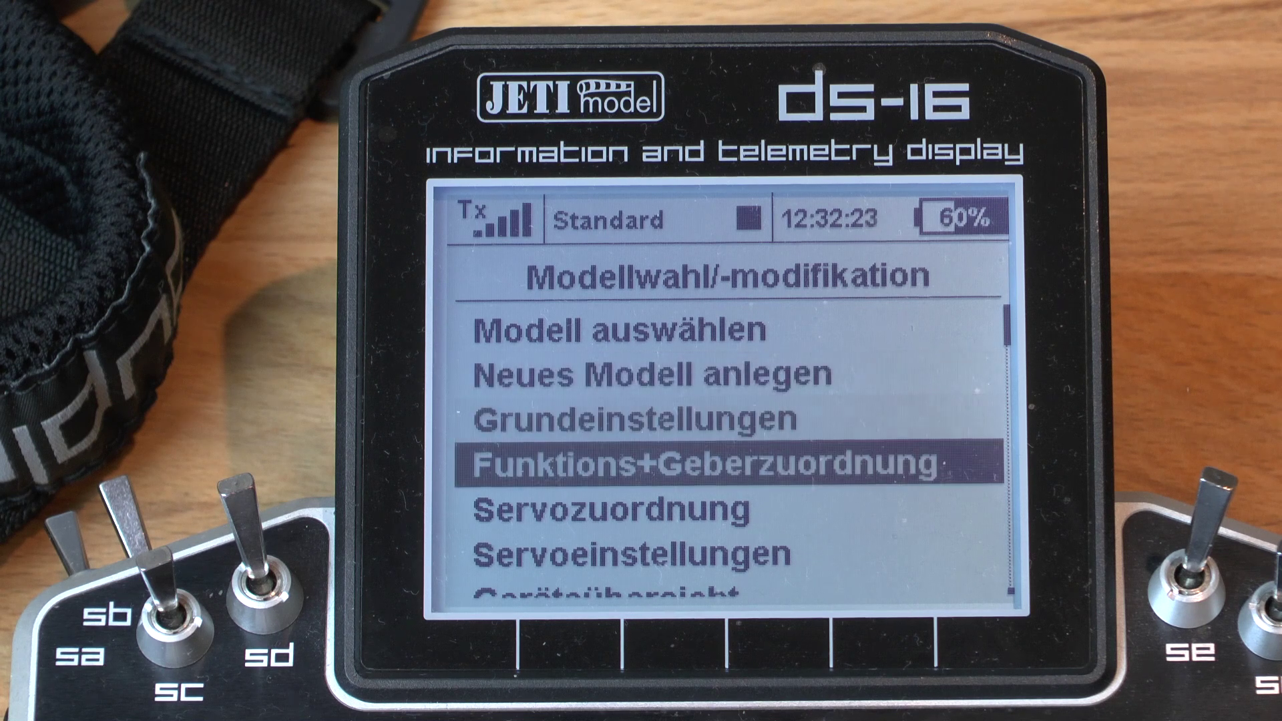
pyautogui.press('Return')
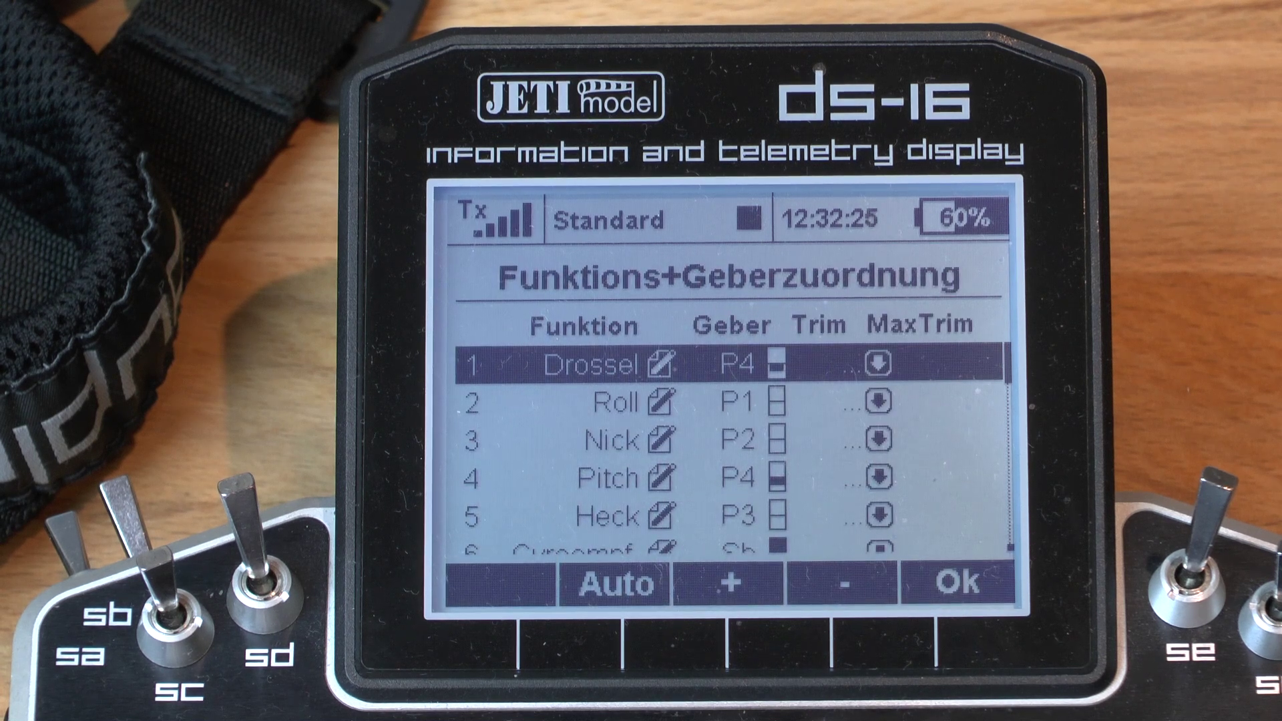